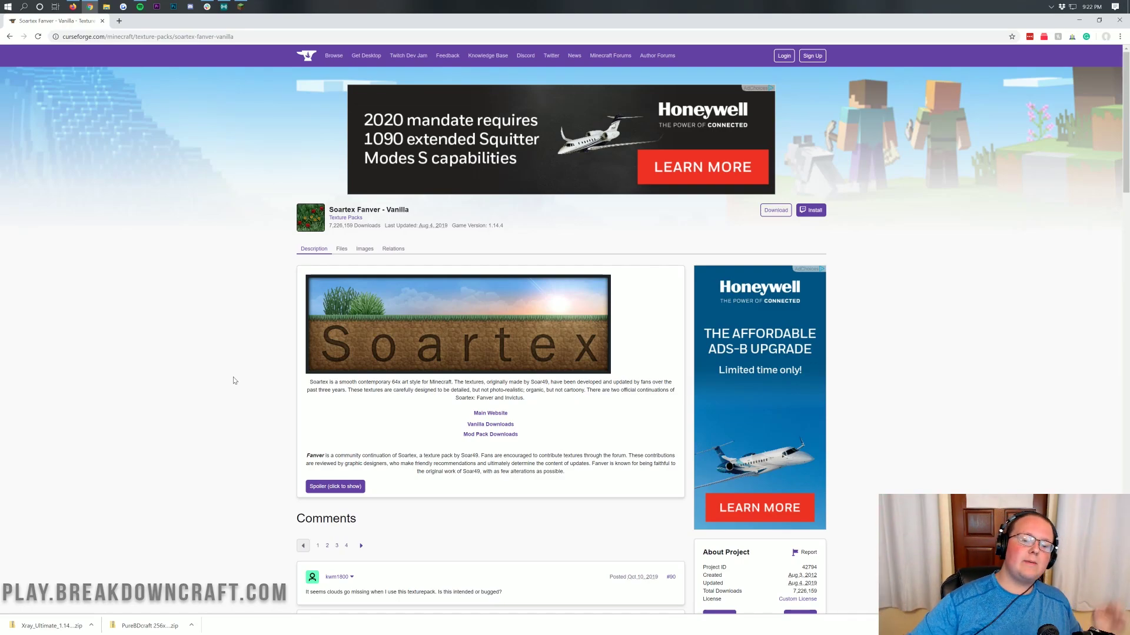
left_click_drag(329, 210, 380, 210)
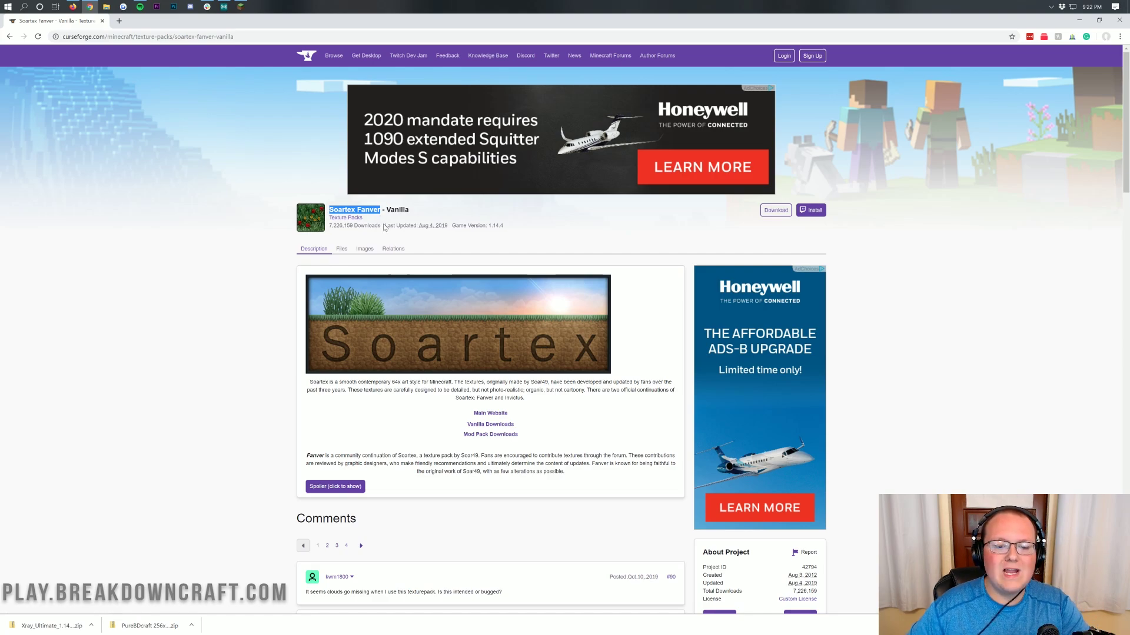
left_click(420, 216)
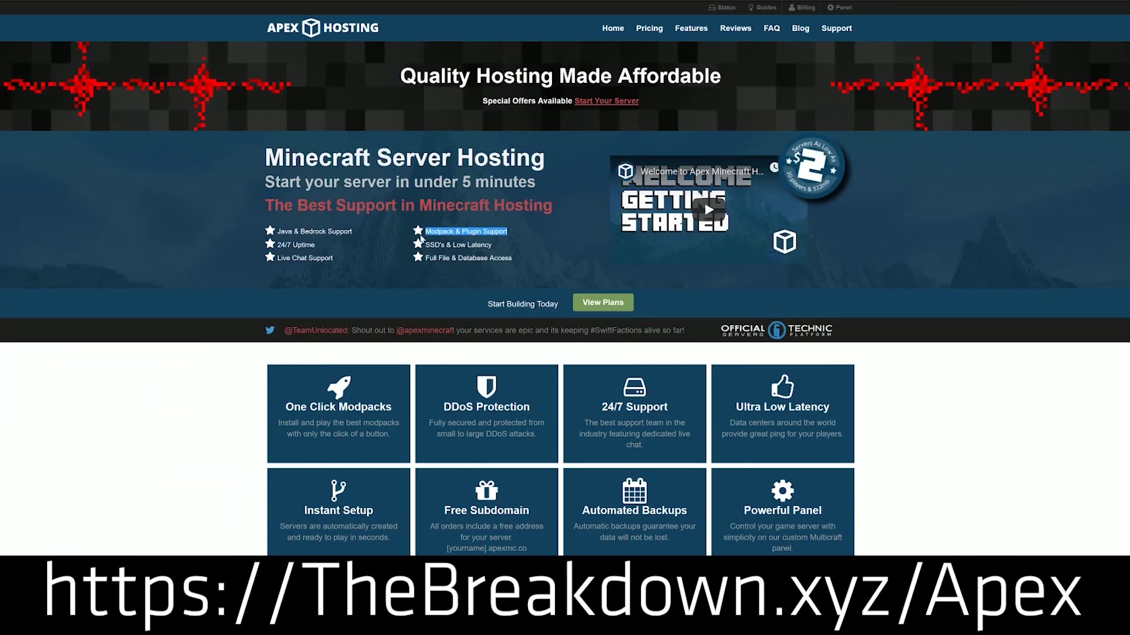
Review the feature list and server locations on the Apex Hosting Minecraft server page
left_click_drag(316, 245, 280, 242)
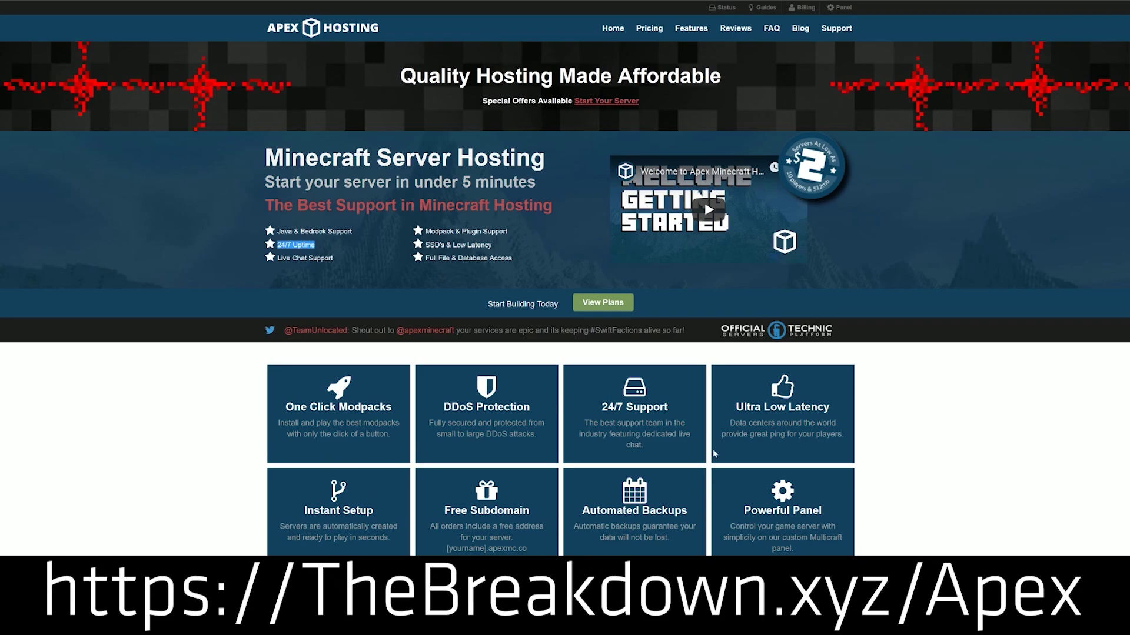
left_click_drag(687, 408, 599, 409)
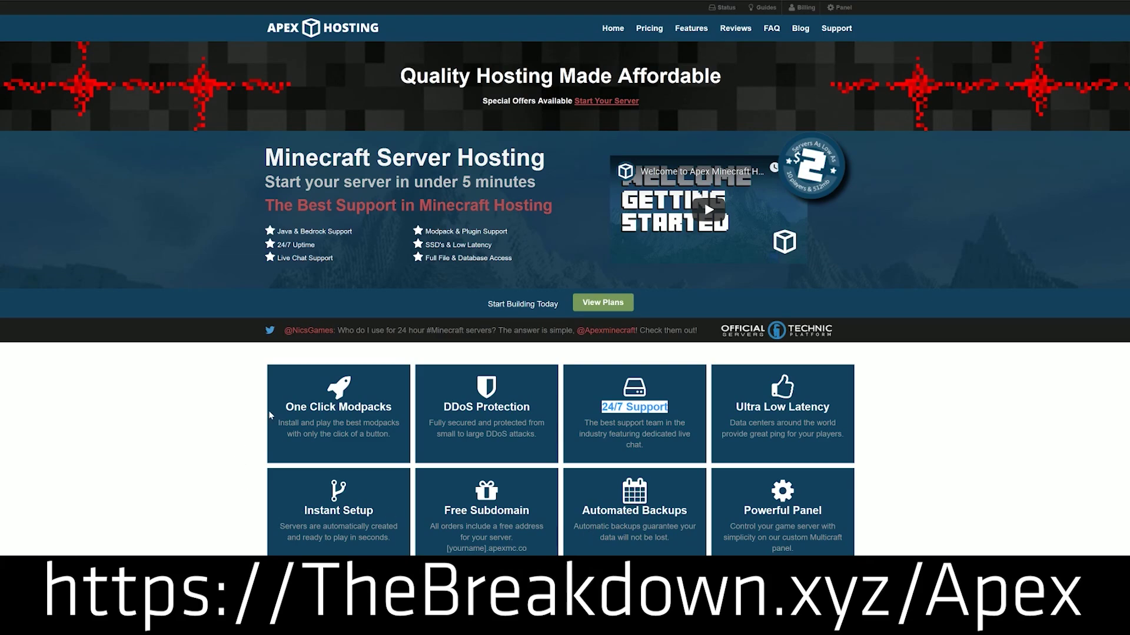
left_click_drag(283, 408, 394, 410)
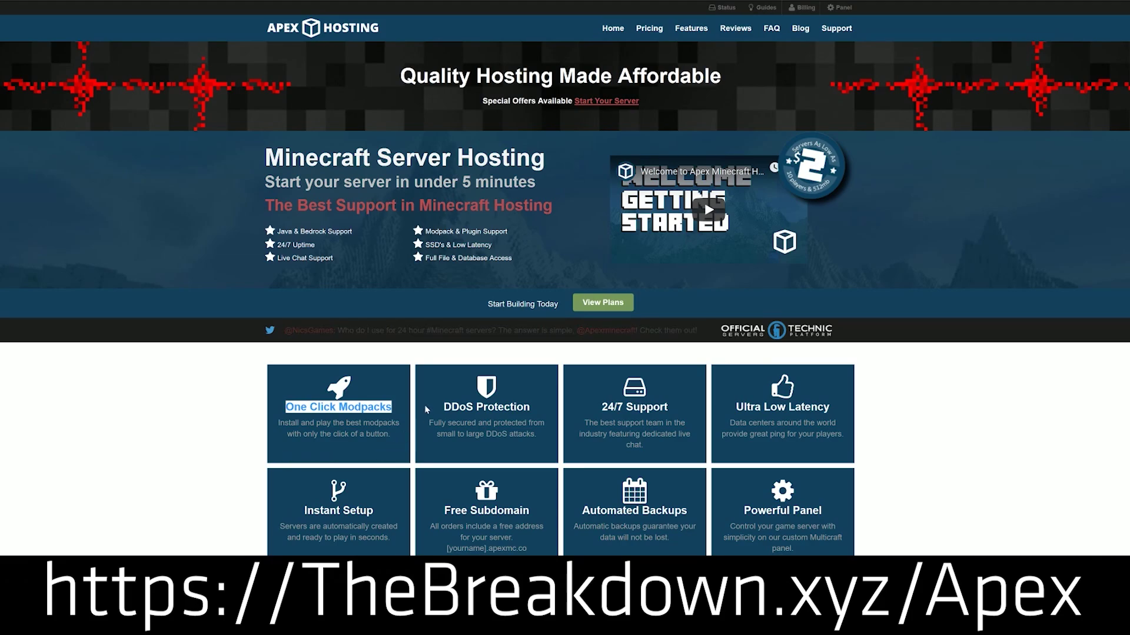
scroll(218, 440, "down", 5)
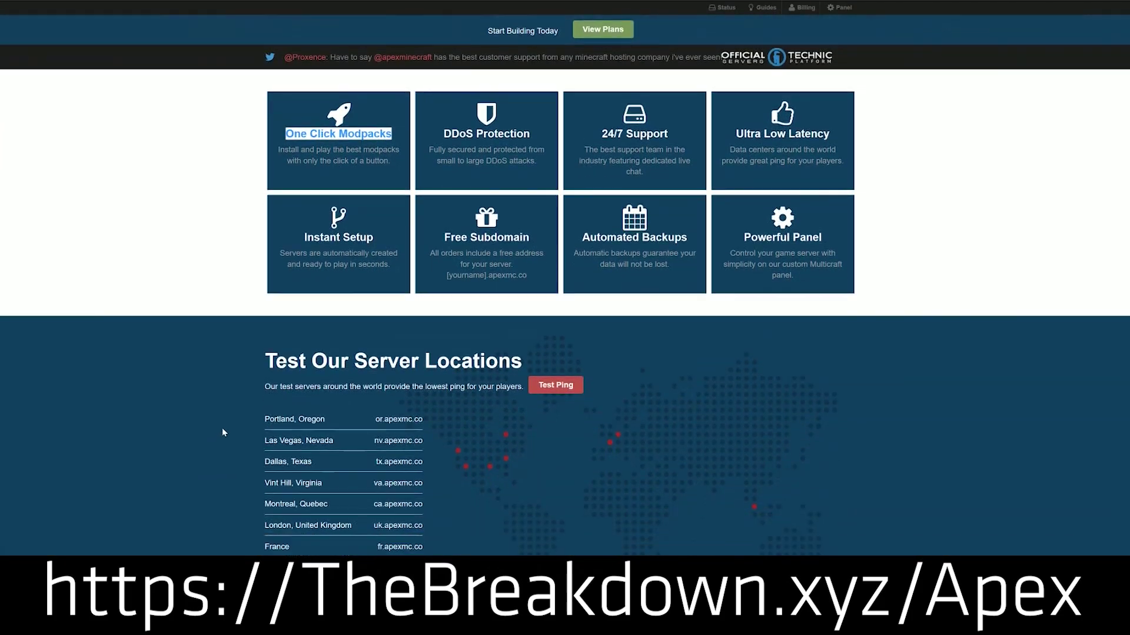
scroll(230, 408, "down", 5)
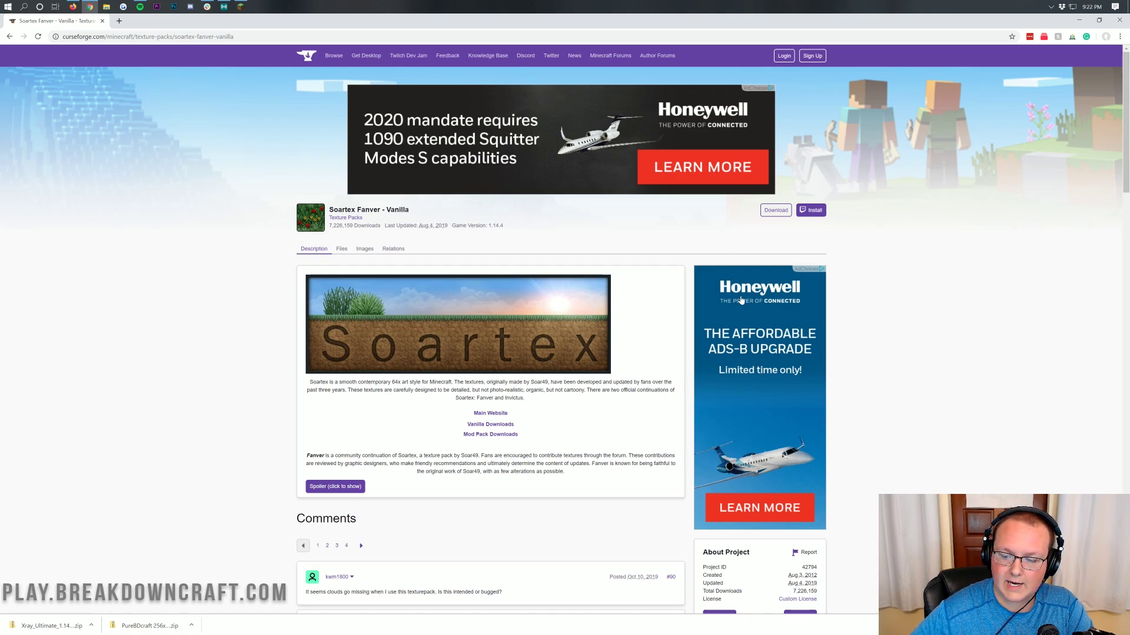
Download Soartex Fanver (6.0.5) from the recent files for Minecraft 1.14 and move the zip to an open spot on the desktop
scroll(739, 271, "down", 5)
scroll(742, 274, "down", 3)
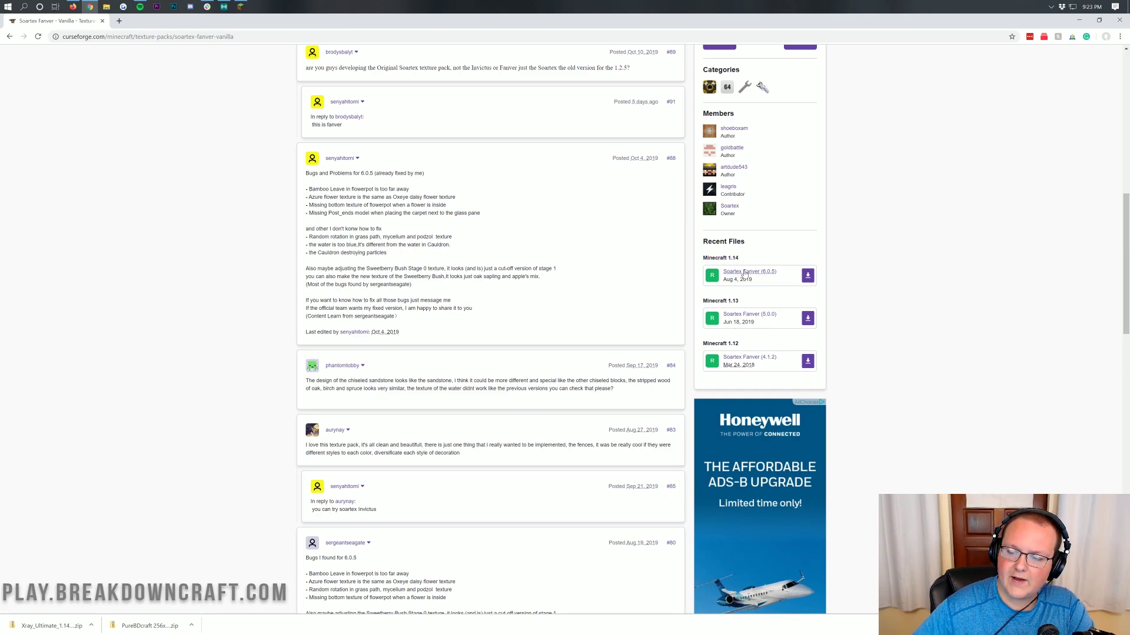
left_click(807, 276)
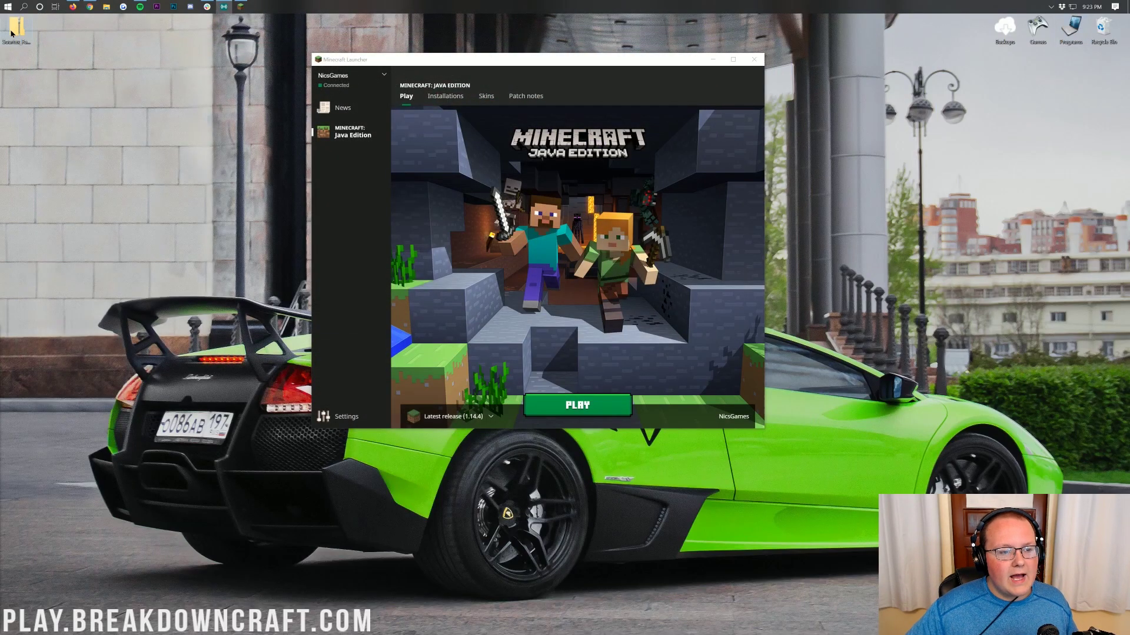
left_click_drag(10, 33, 182, 122)
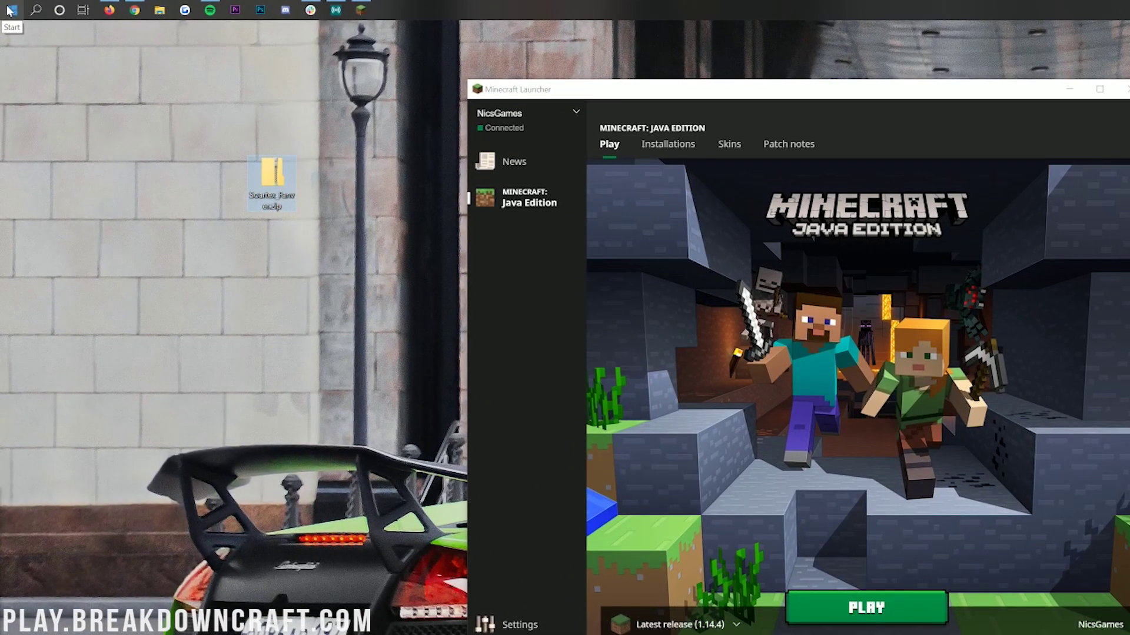
Search Windows for "download" and open the Downloads folder
left_click(8, 10)
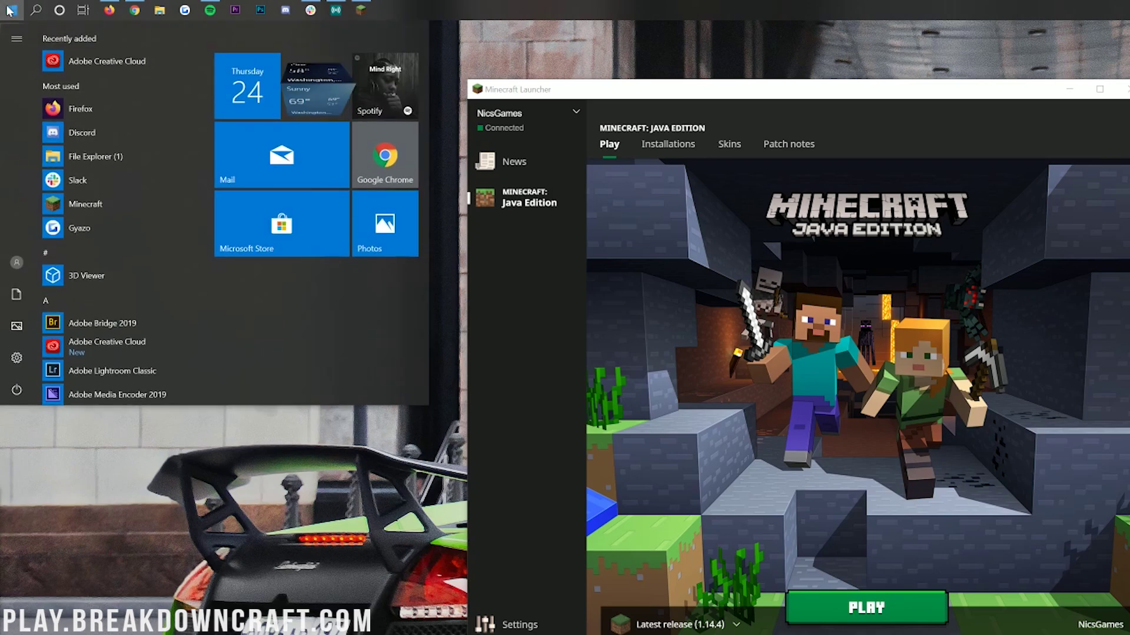
left_click(9, 10)
type("downlodas")
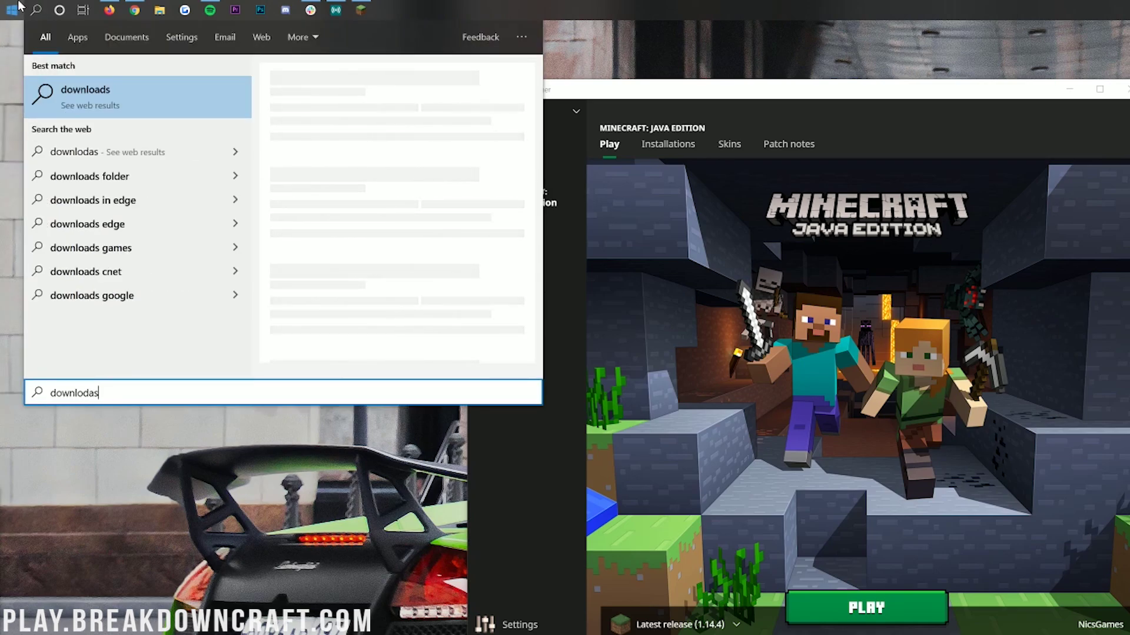
key("BackSpace")
key("BackSpace")
key("BackSpace")
type("ad")
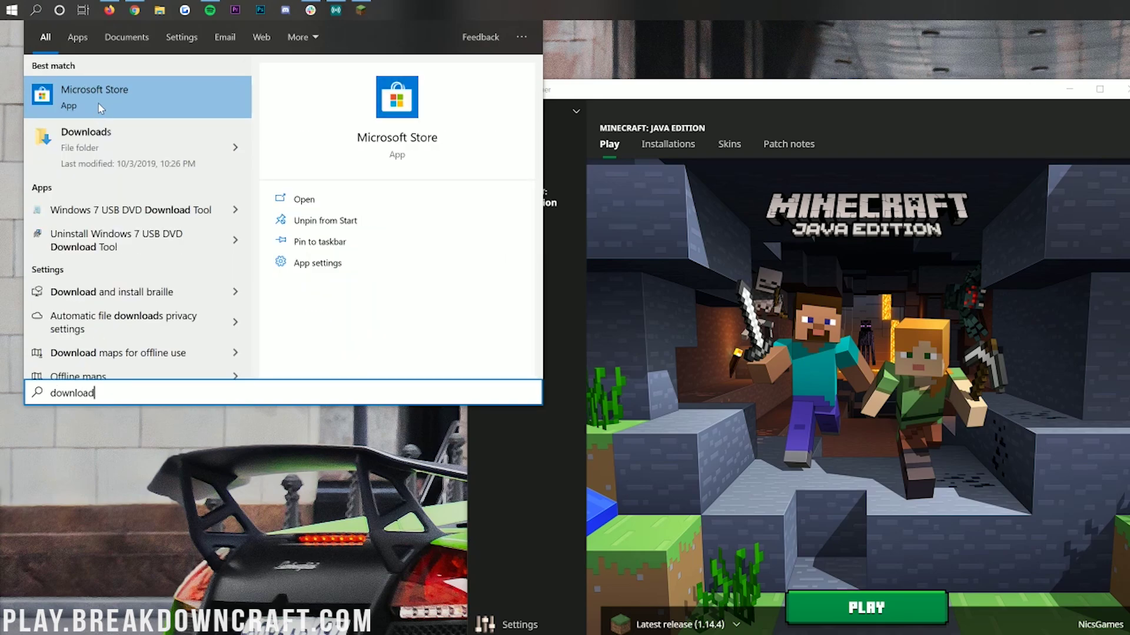
left_click(120, 147)
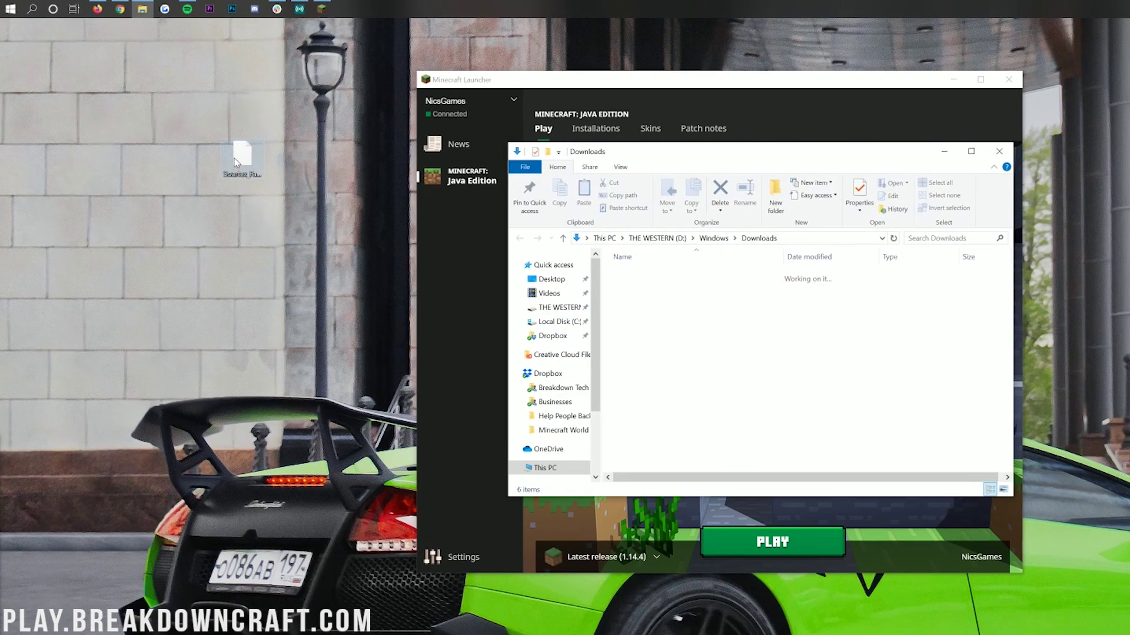
Move the Soartex Fanver zip into Downloads and back onto the desktop, and close the folder window
left_click_drag(272, 173, 781, 284)
left_click_drag(521, 189, 183, 117)
left_click(746, 113)
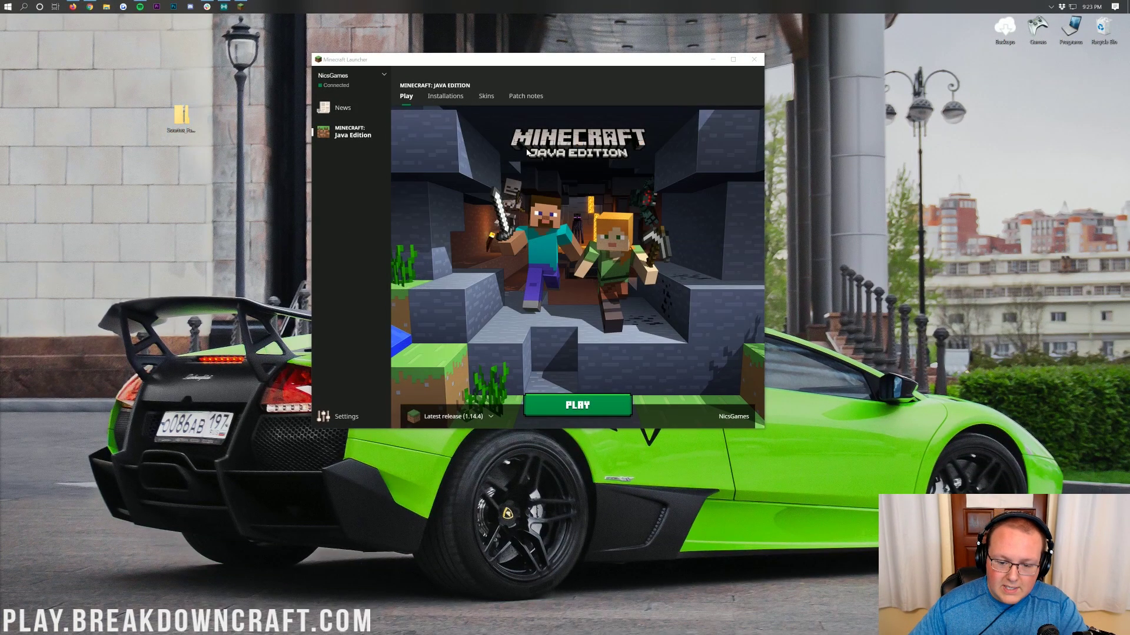
Choose Latest release (1.14.4) in the Minecraft Launcher and launch the game
left_click(493, 416)
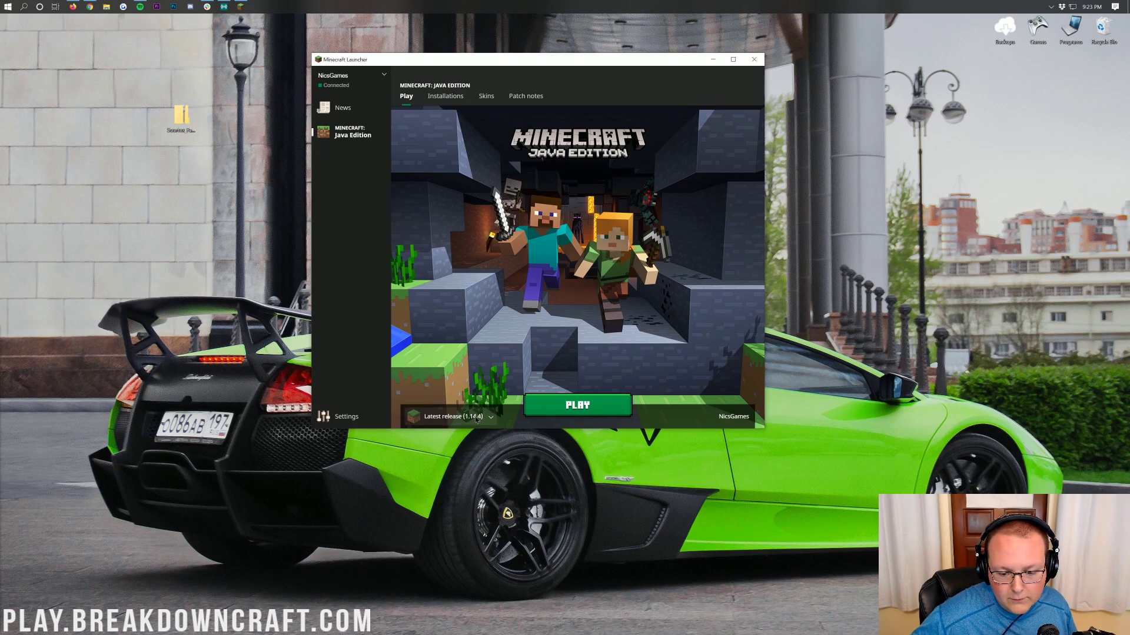
left_click(459, 290)
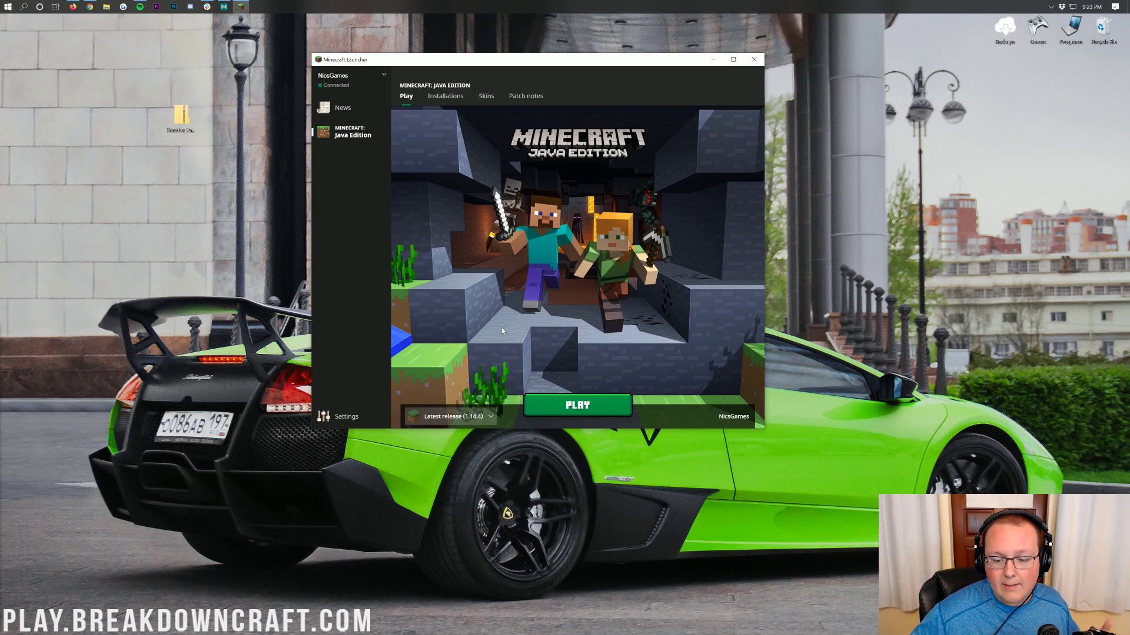
left_click(577, 405)
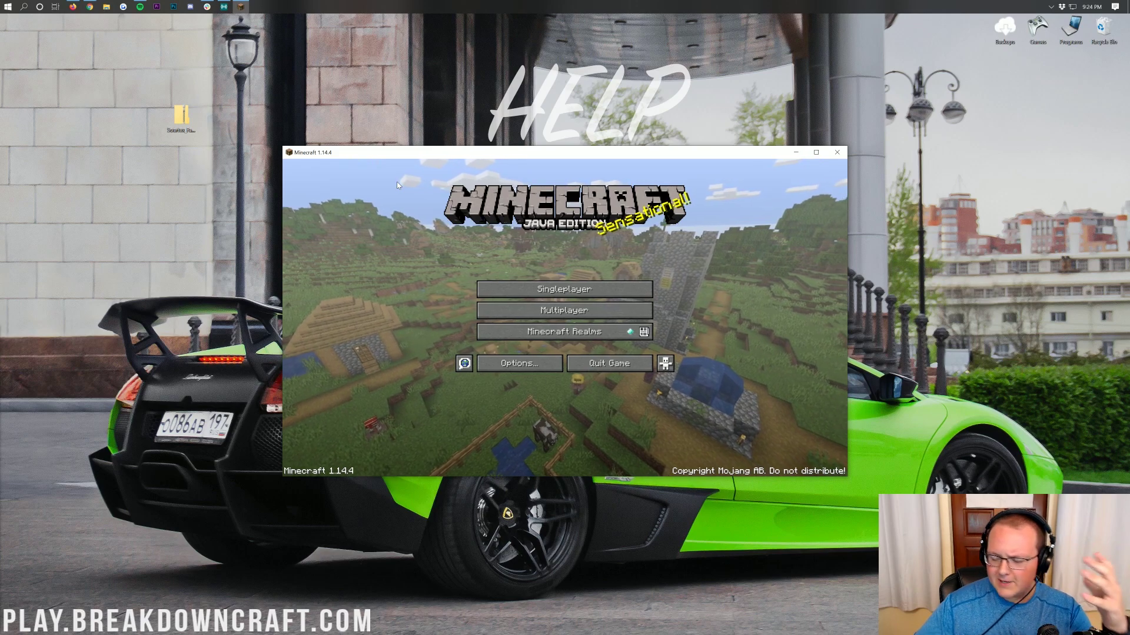
View the multiplayer server list and return to the title screen
left_click(587, 308)
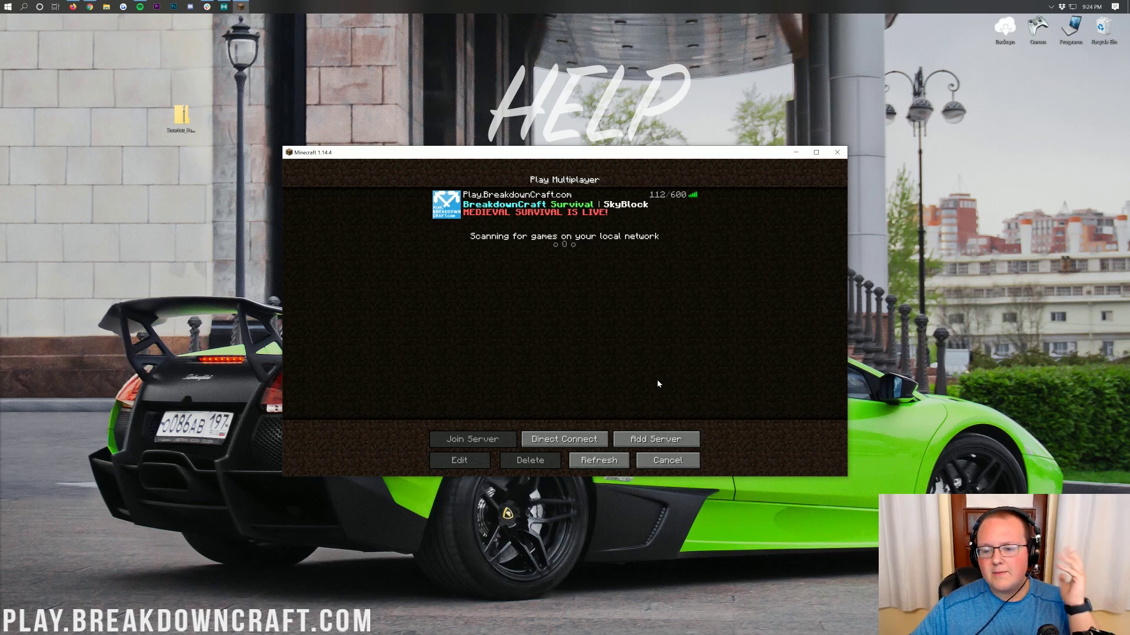
left_click(662, 461)
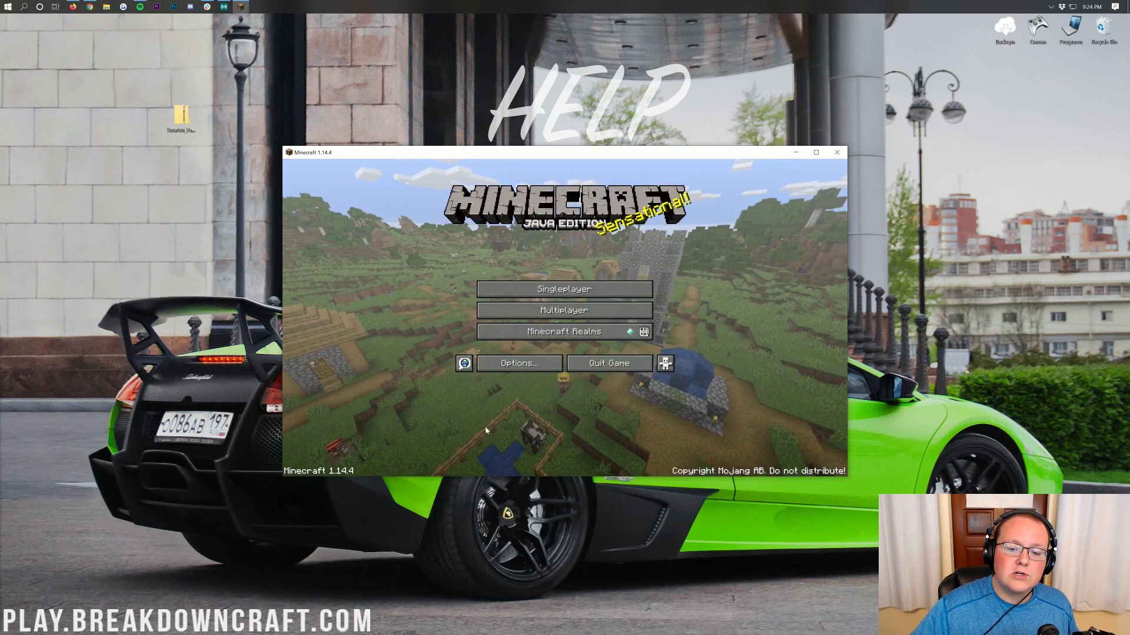
Open Minecraft's resource pack folder from the game options and copy the Soartex Fanver zip from the desktop into it
left_click(537, 365)
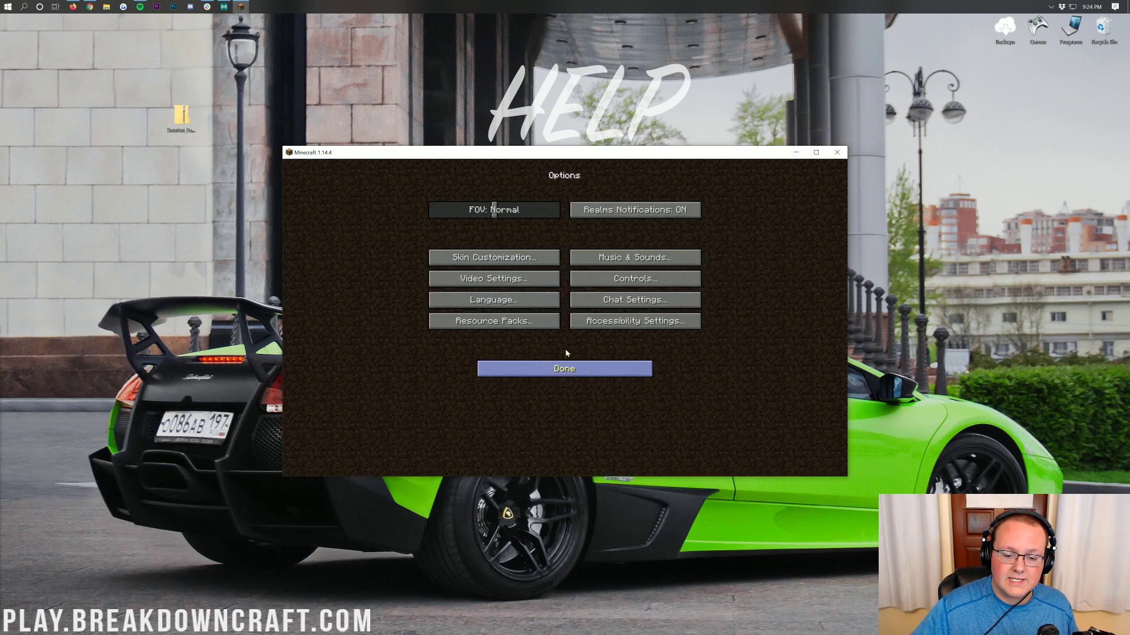
left_click(482, 323)
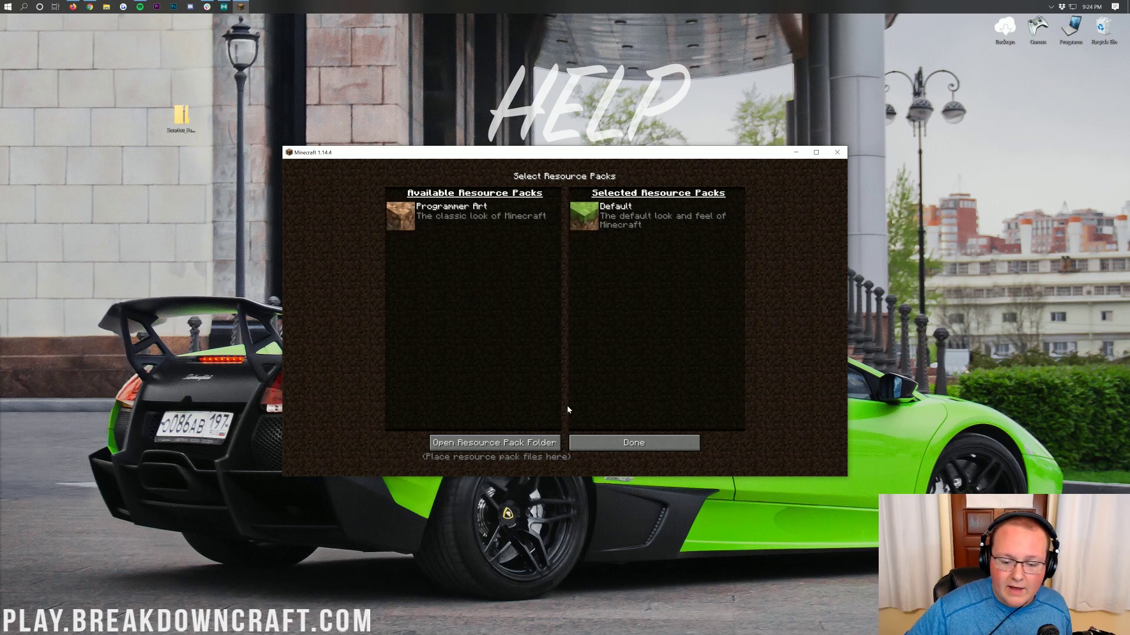
left_click(511, 445)
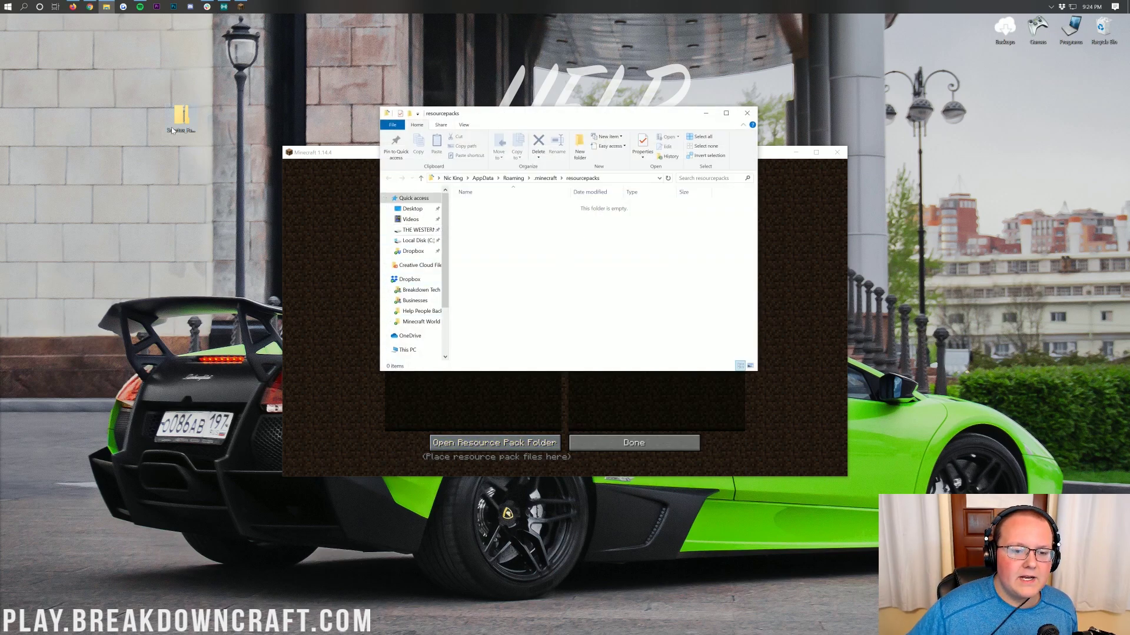
left_click_drag(172, 131, 479, 282)
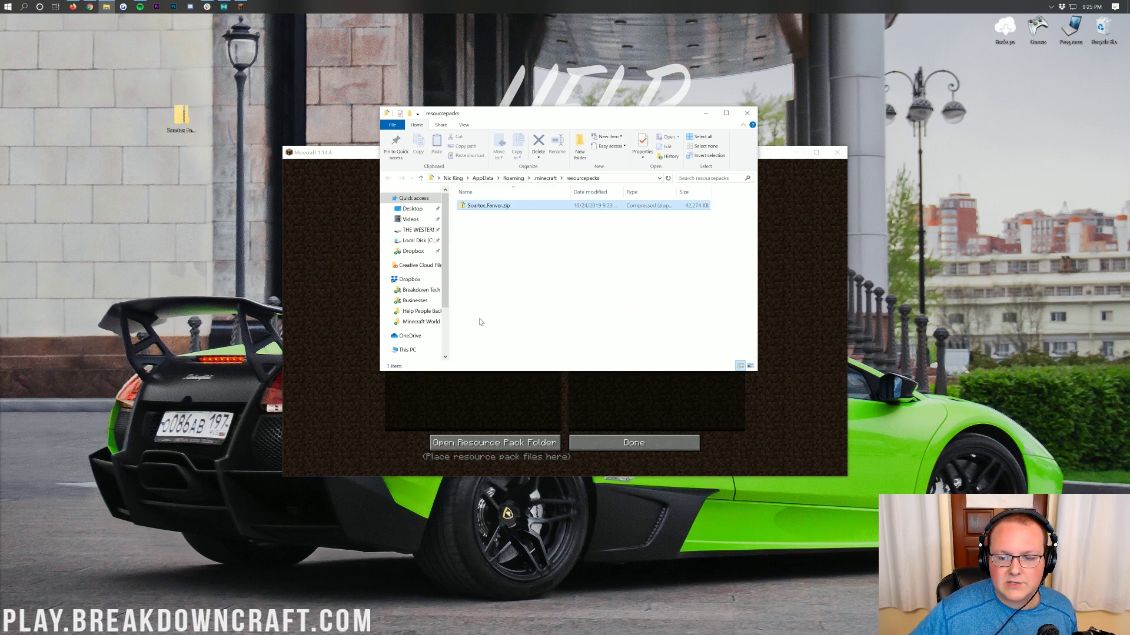
Reload the resource pack list in Minecraft, add Soartex_Fanver.zip to the selected packs and apply it
left_click(362, 406)
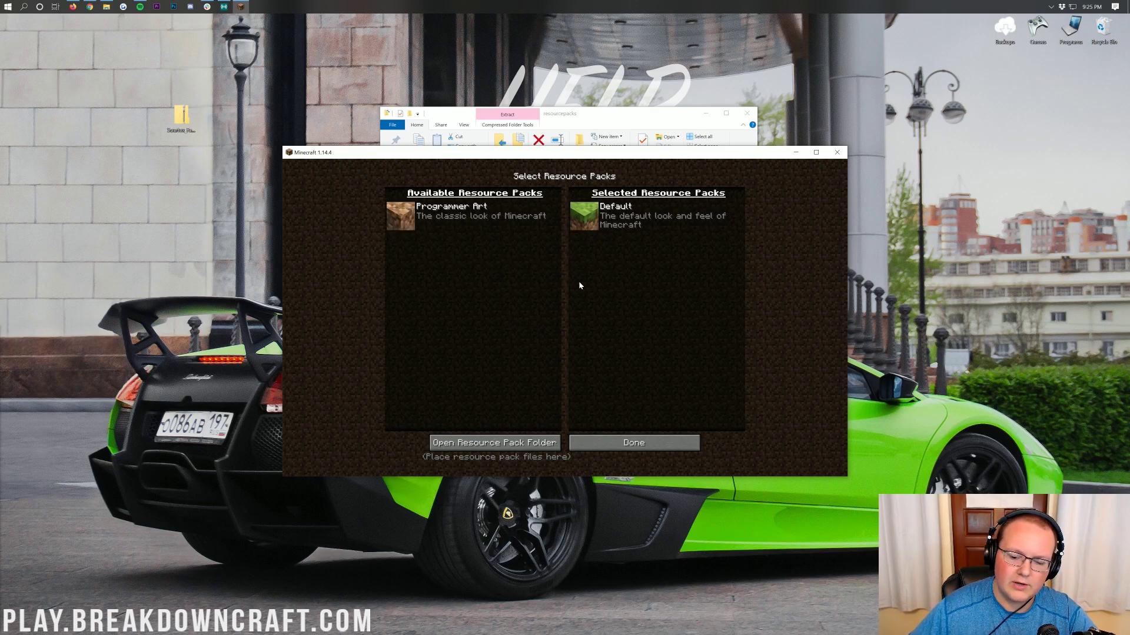
left_click(649, 441)
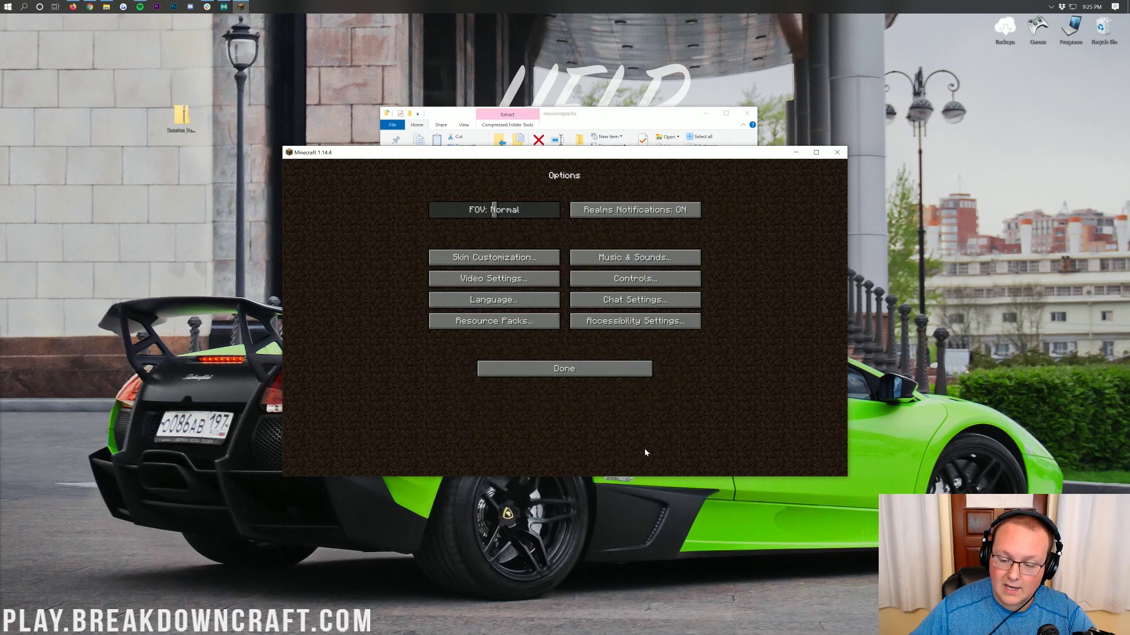
left_click(508, 326)
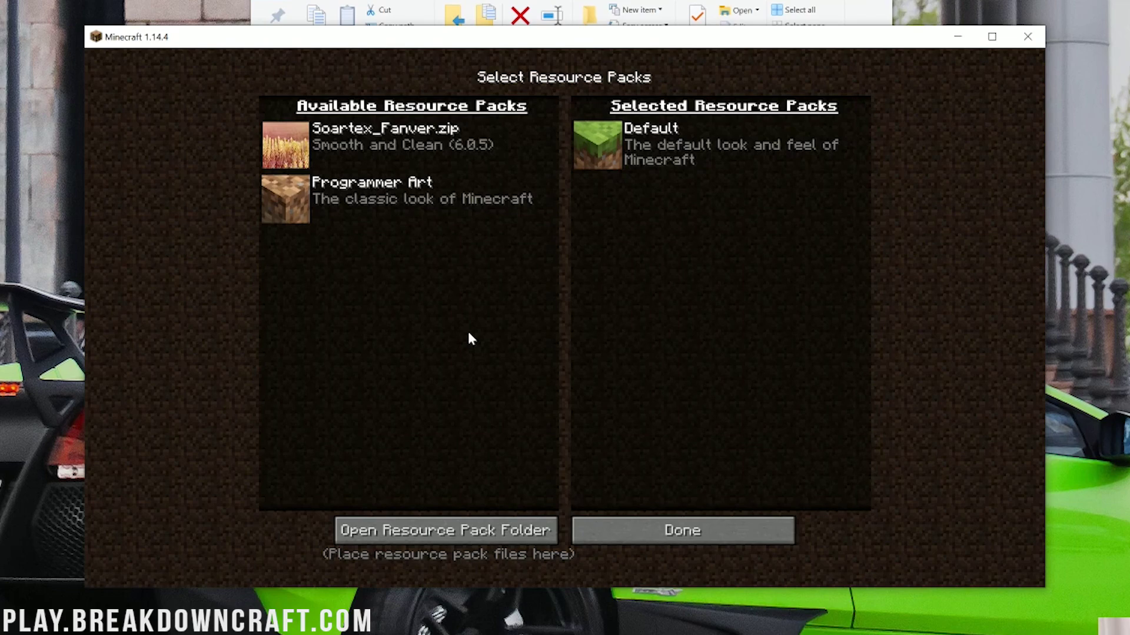
left_click(285, 146)
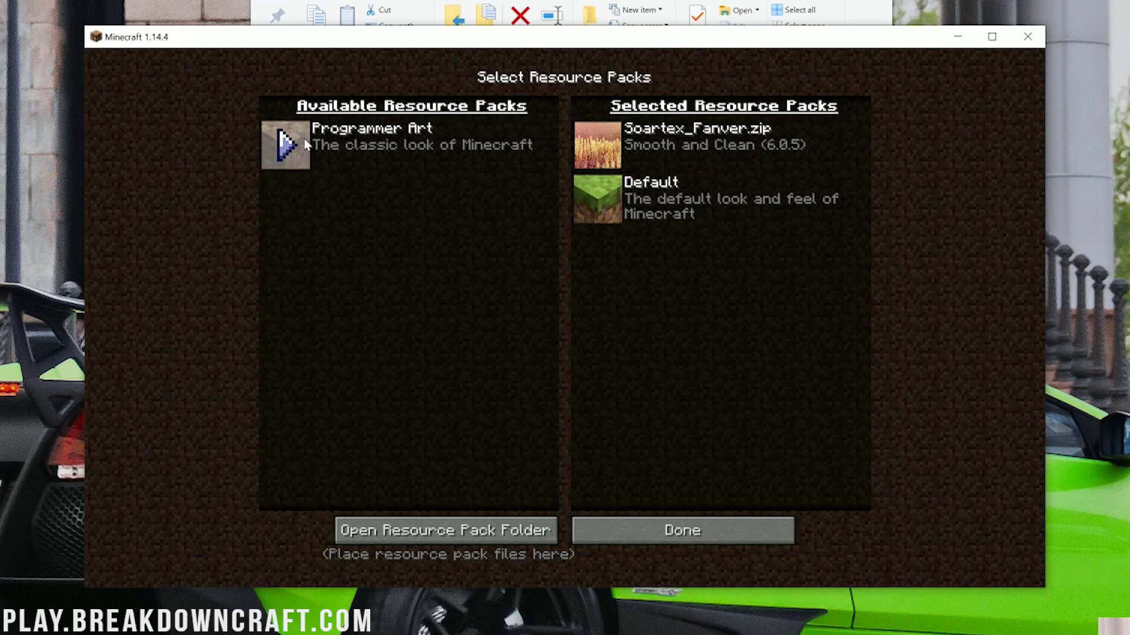
left_click(680, 535)
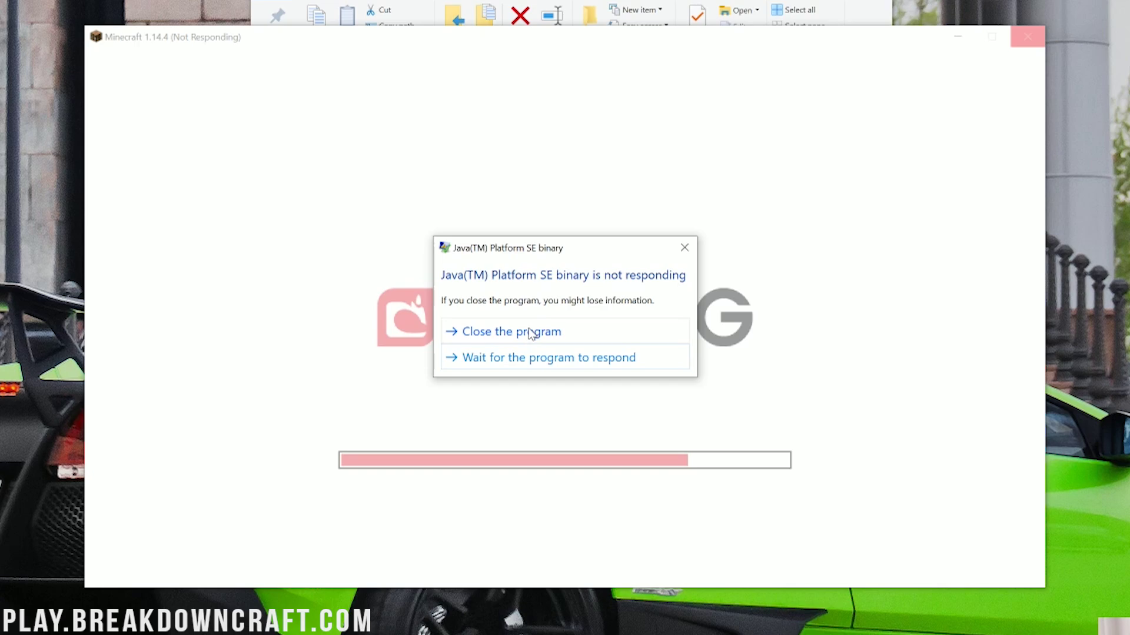
Close the unresponsive game, dismiss the crash error and relaunch Minecraft from the launcher
left_click(530, 333)
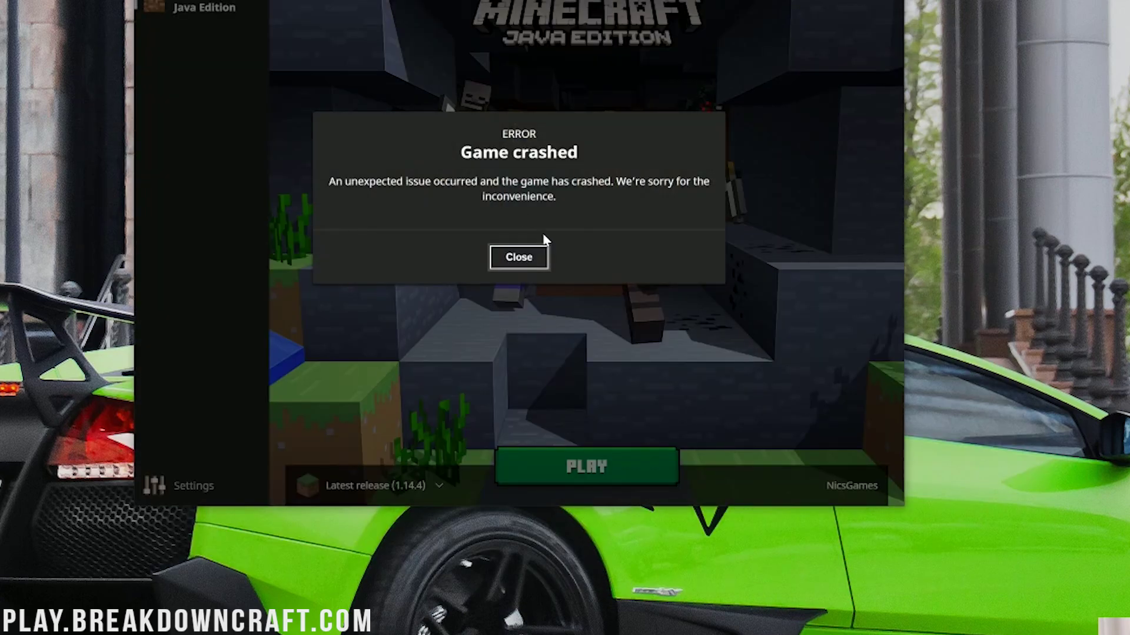
left_click(540, 260)
left_click(605, 479)
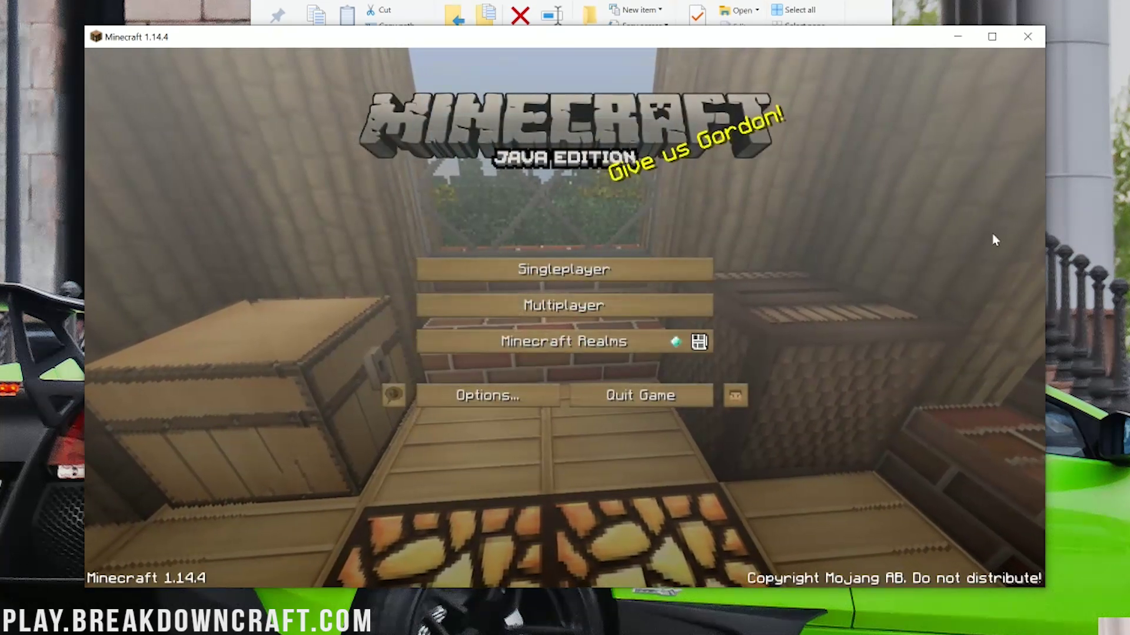
Check which resource packs are selected in the game options and return to the title screen
left_click(495, 393)
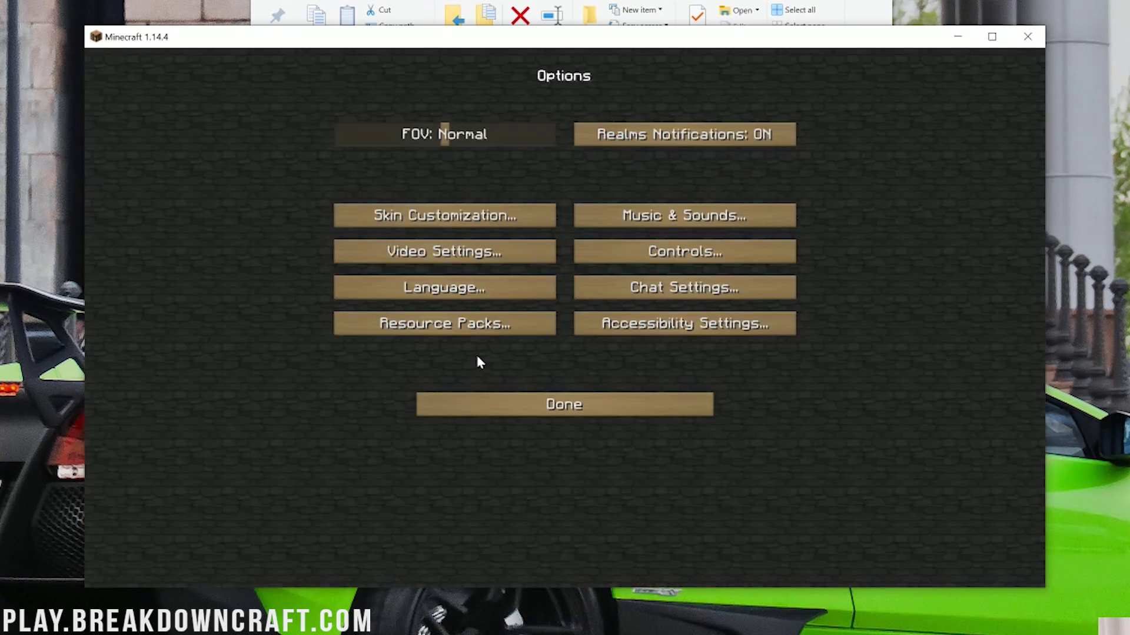
left_click(447, 325)
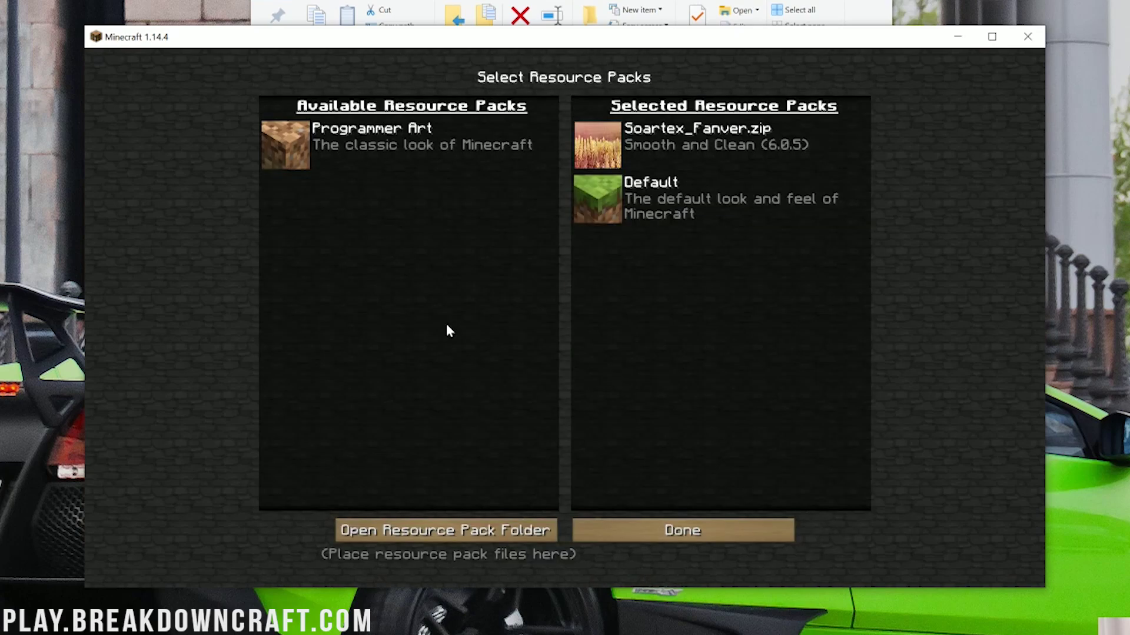
left_click(661, 531)
left_click(579, 414)
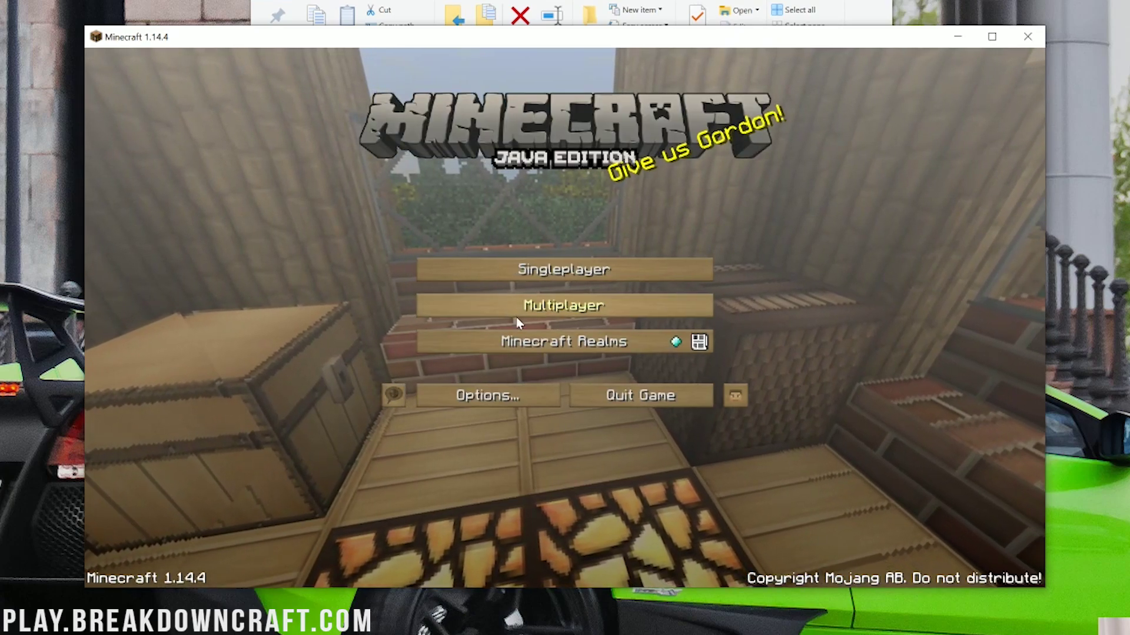
Join the Play.BreakdownCraft.com server from the multiplayer list
left_click(518, 303)
double_click(408, 134)
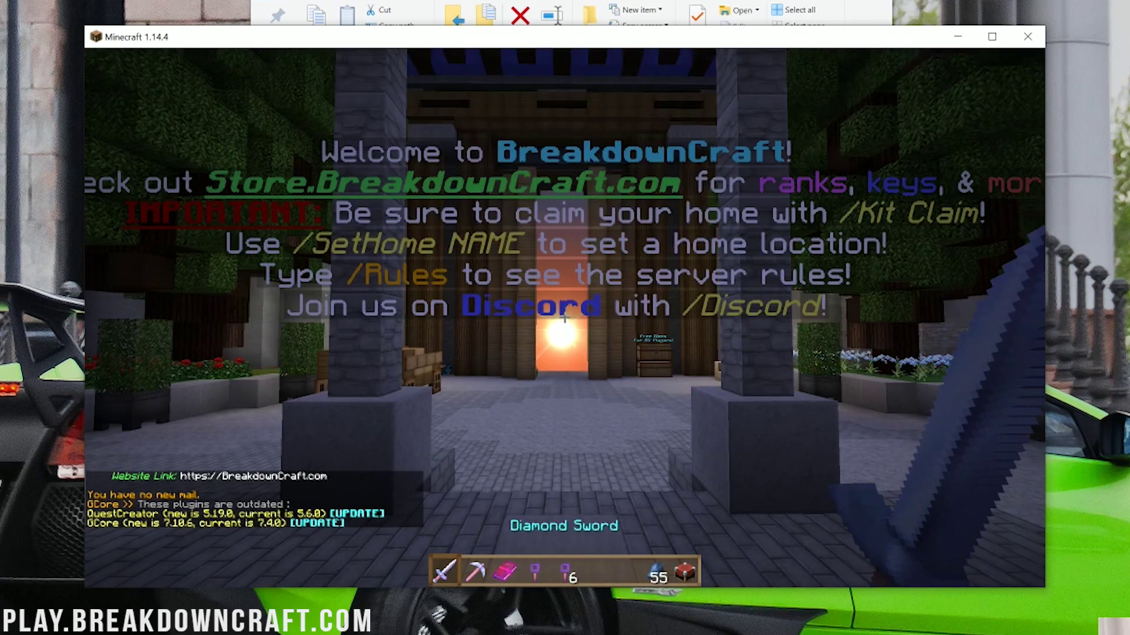
Walk around the server's spawn plaza to examine the texture pack on the buildings, trees and paving
key("w")
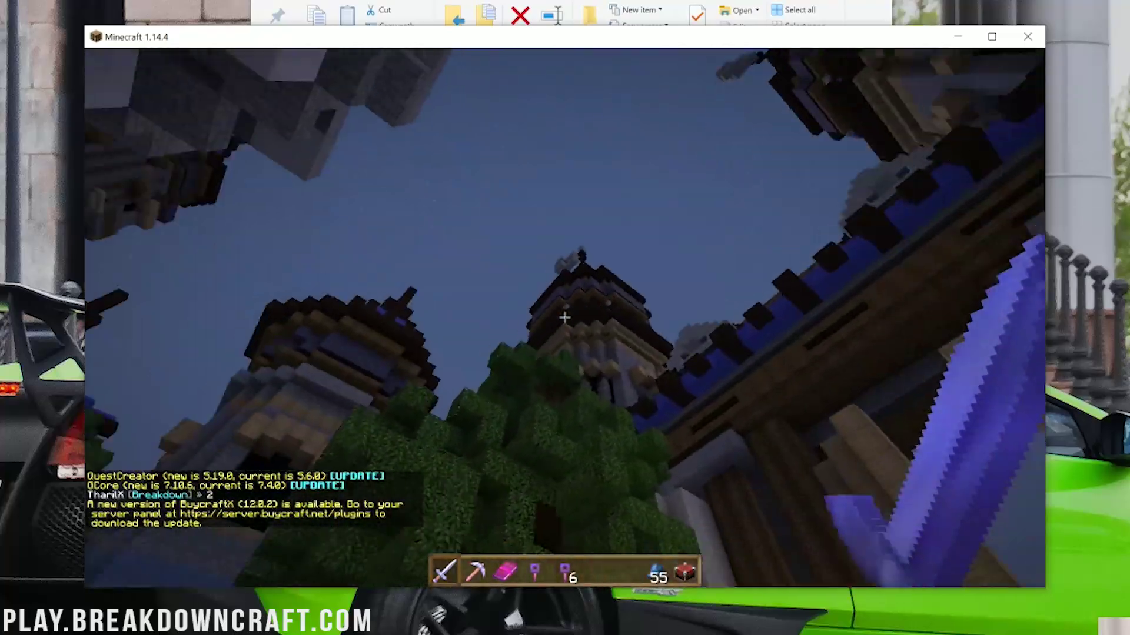
key("w")
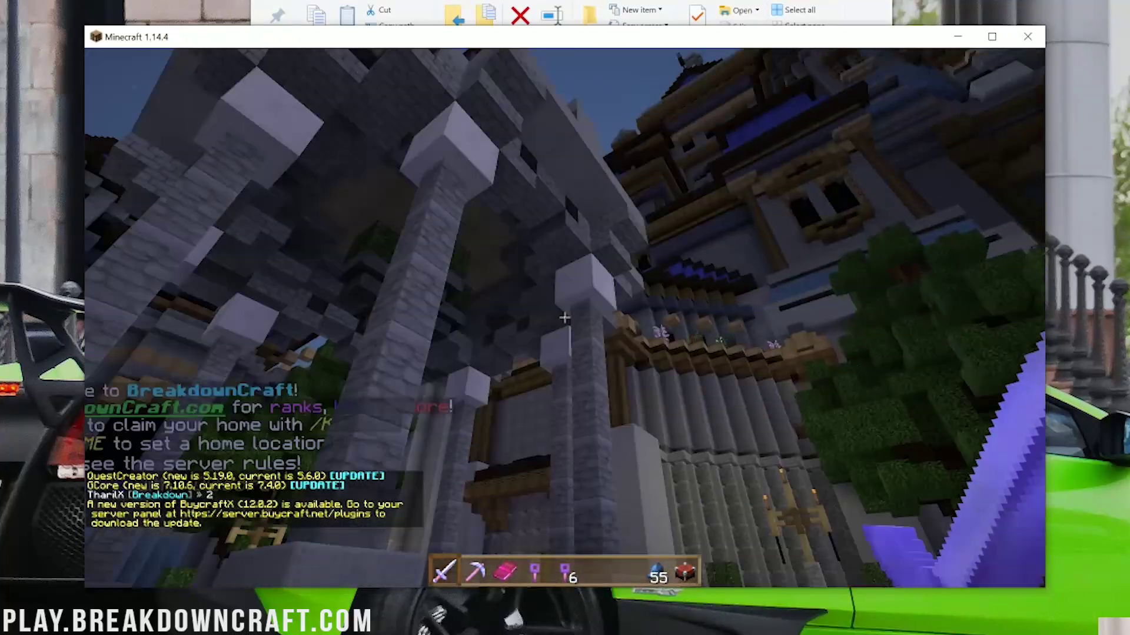
key("w")
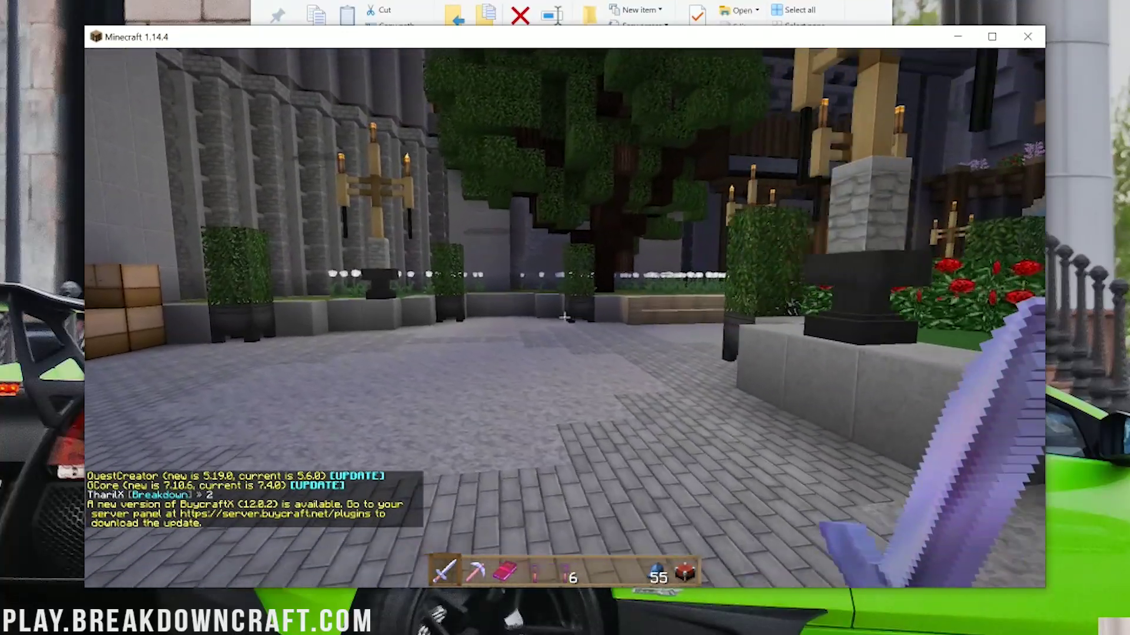
key("w")
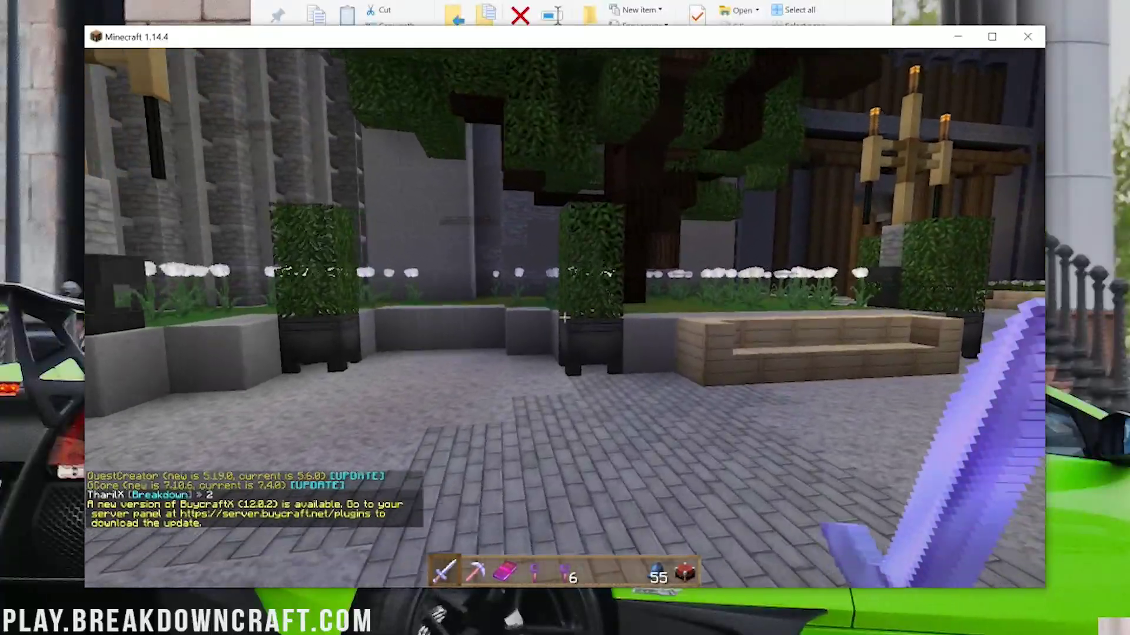
key("w")
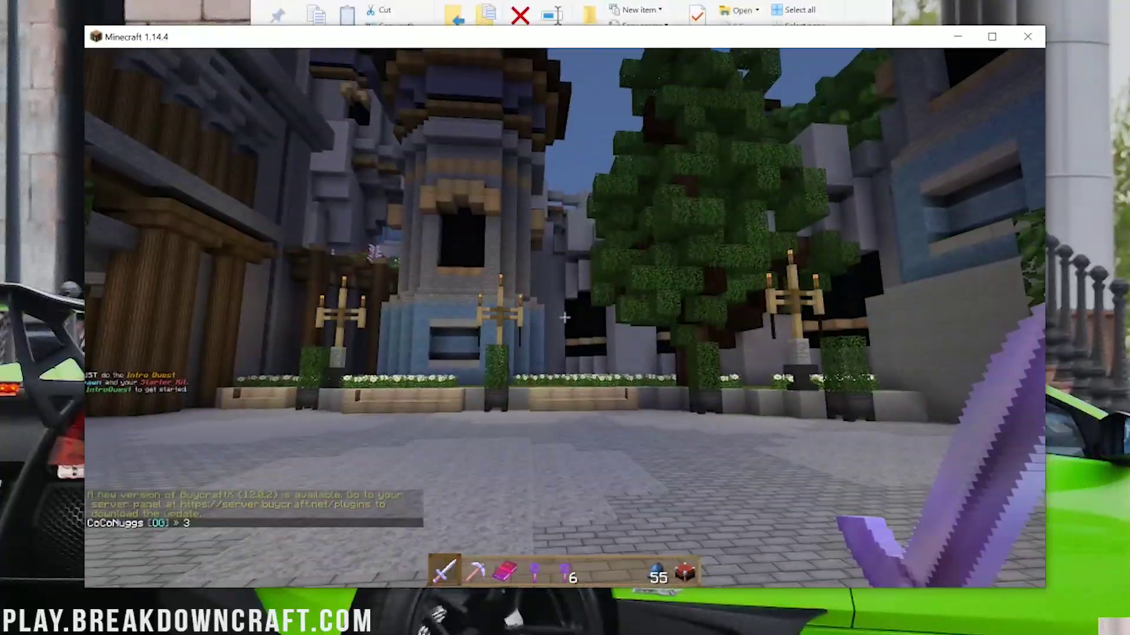
key("w")
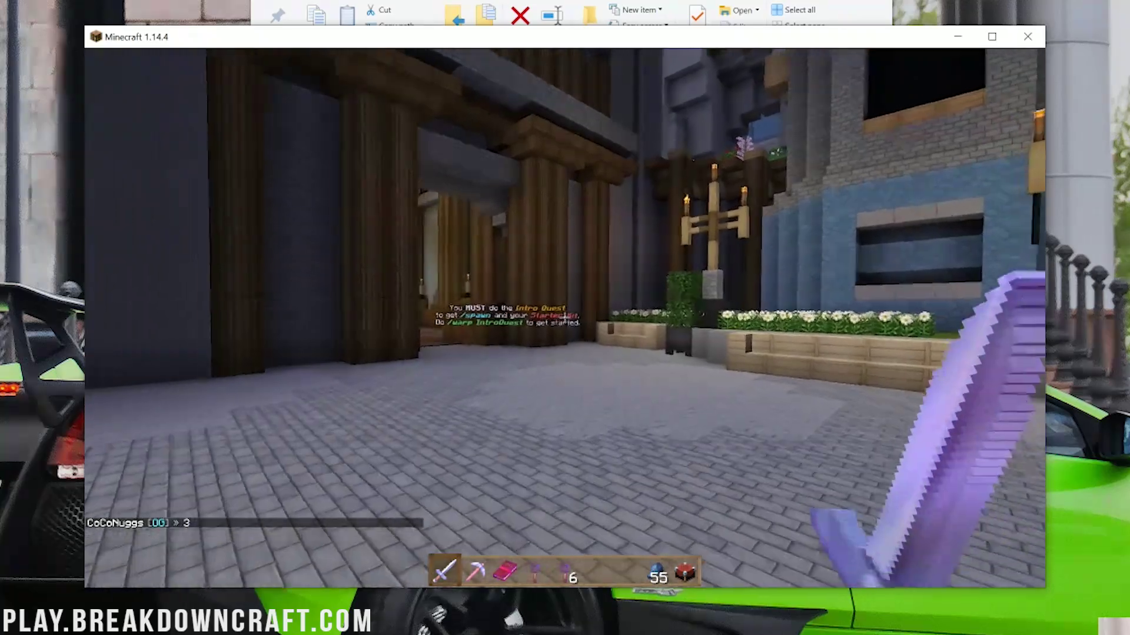
Walk through the wooden corridor into the large hall to examine the texture pack on the interior blocks
key("w")
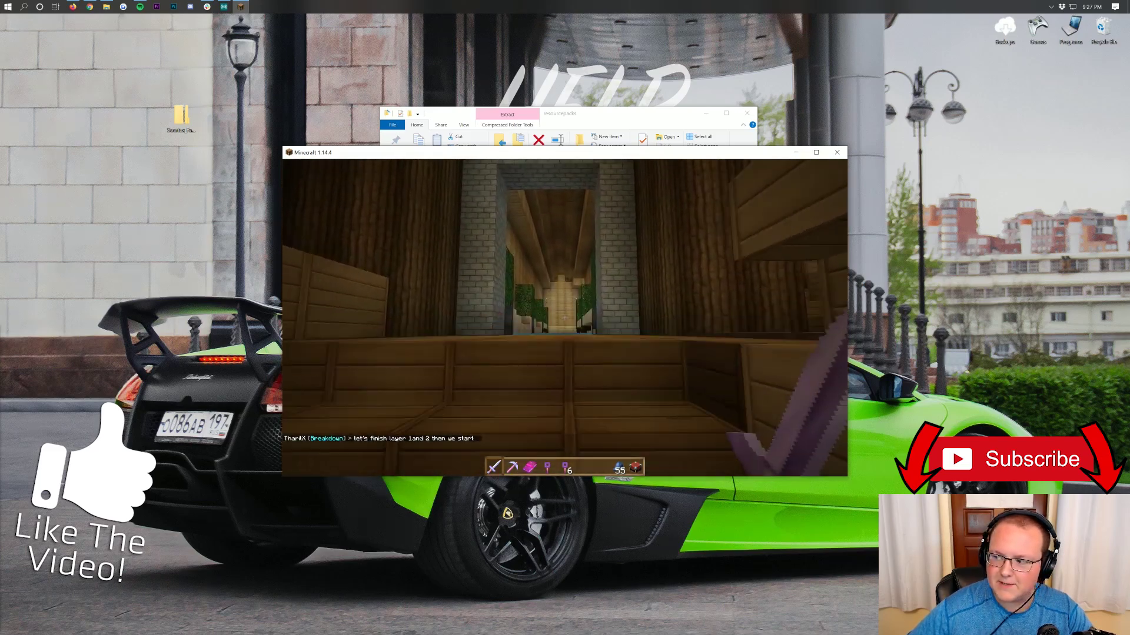
key("w")
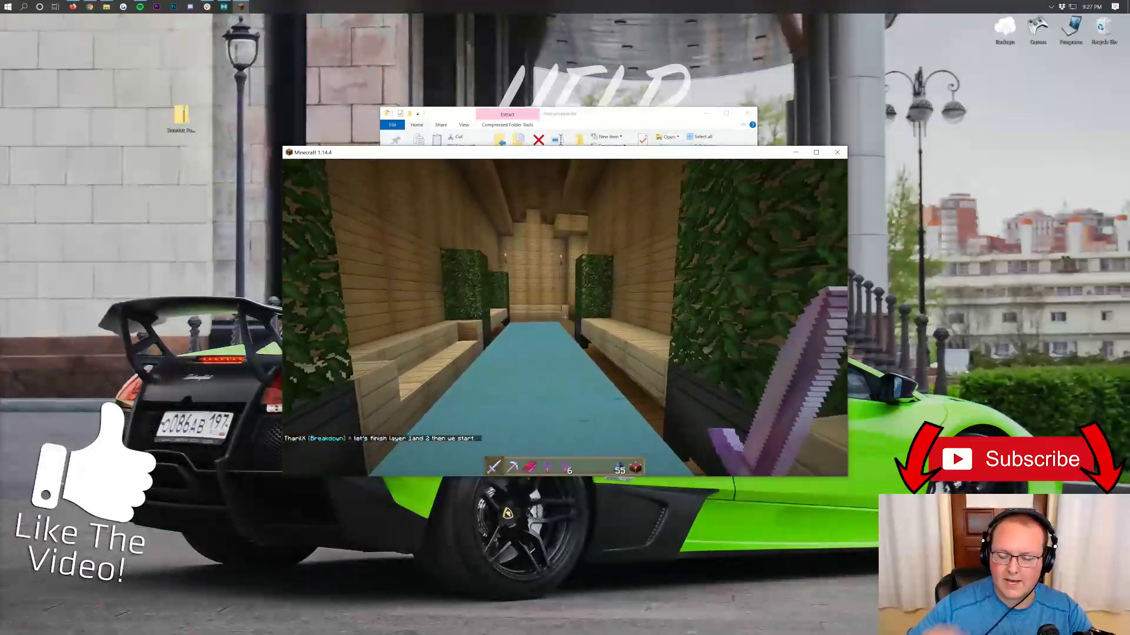
key("w")
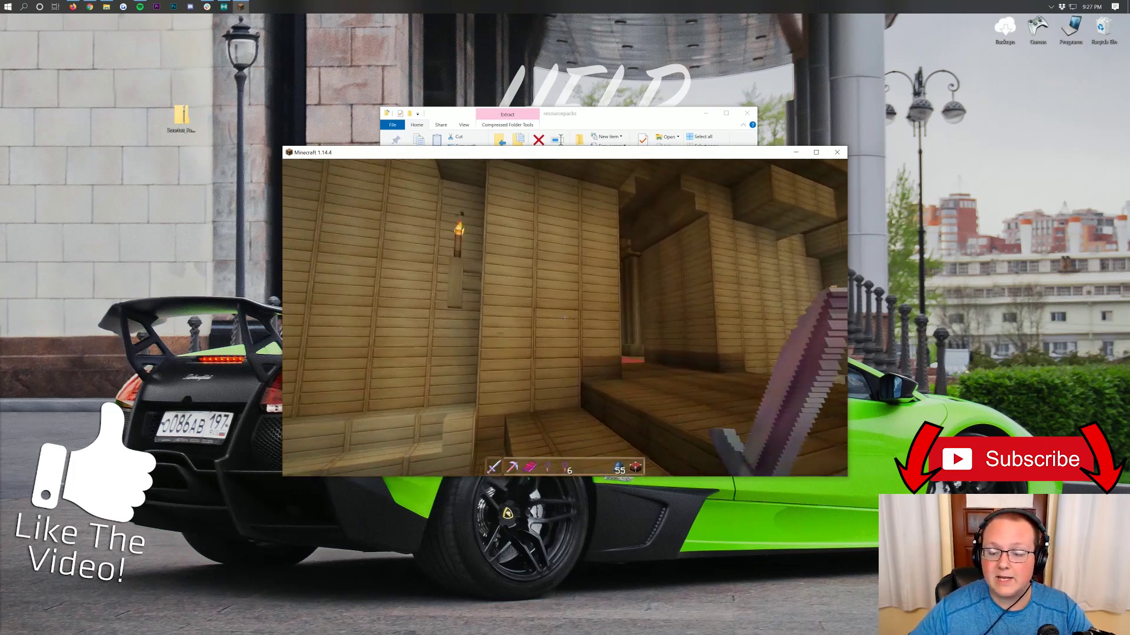
key("w")
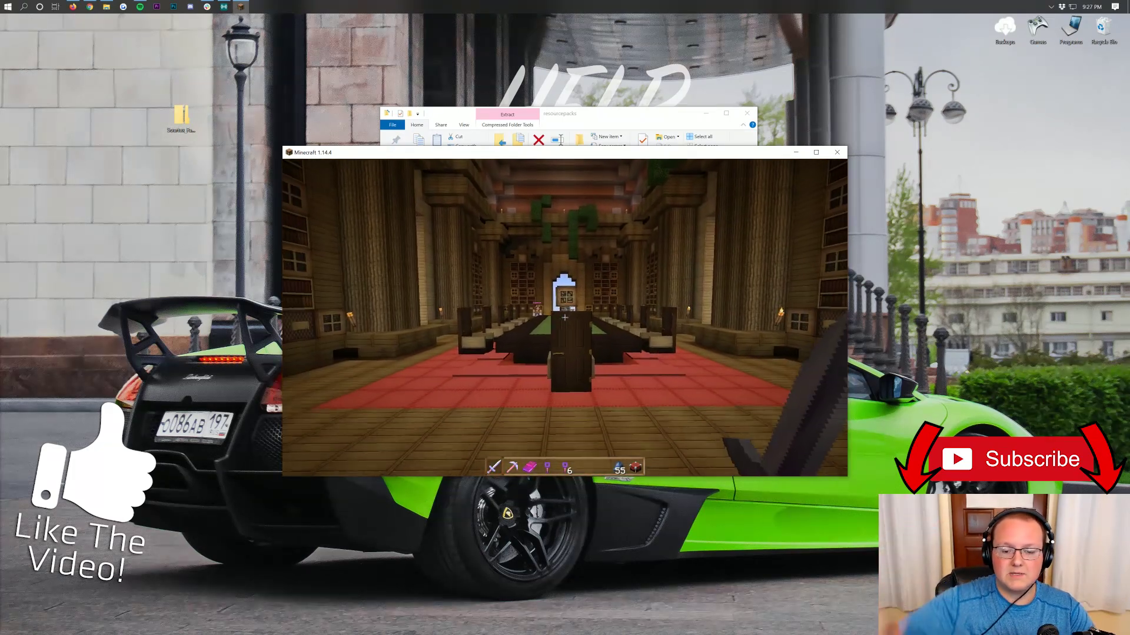